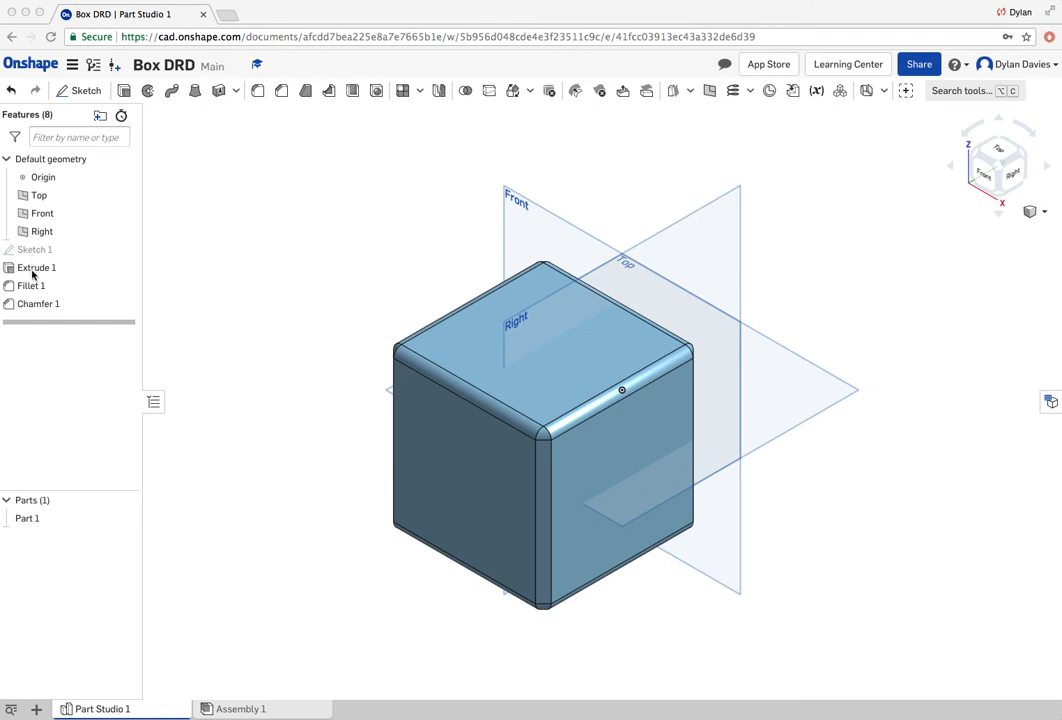
Step: Open the cube's base sketch, Sketch 1, for editing
{"action": "right_click", "coordinate": [31, 271]}
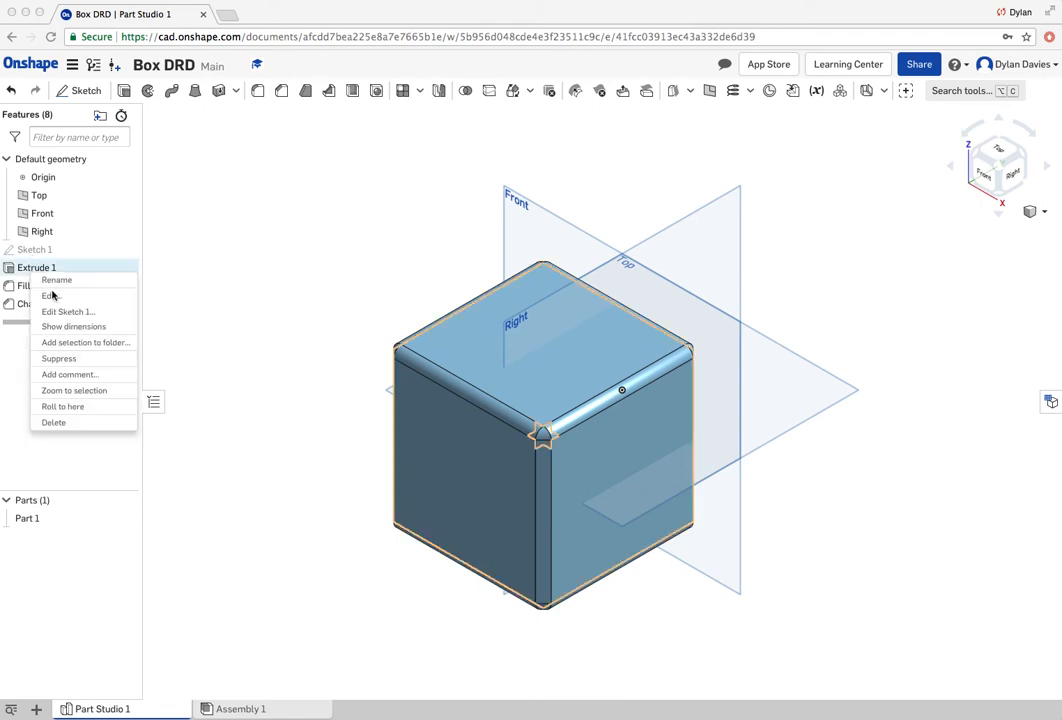
{"action": "left_click", "coordinate": [334, 242]}
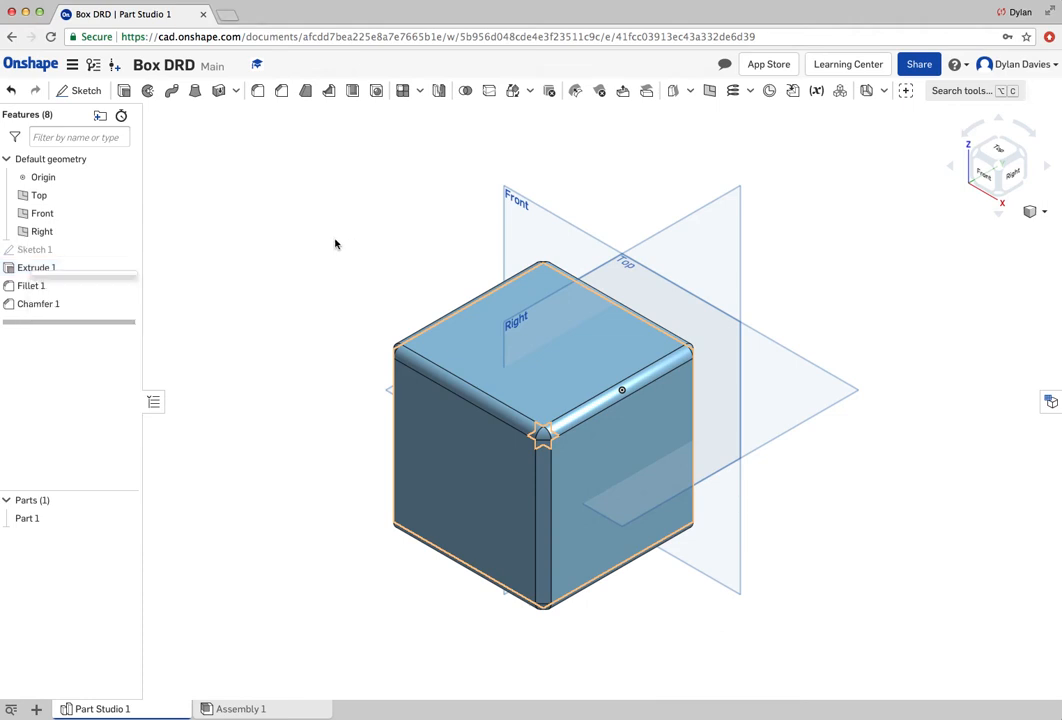
{"action": "right_click", "coordinate": [53, 253]}
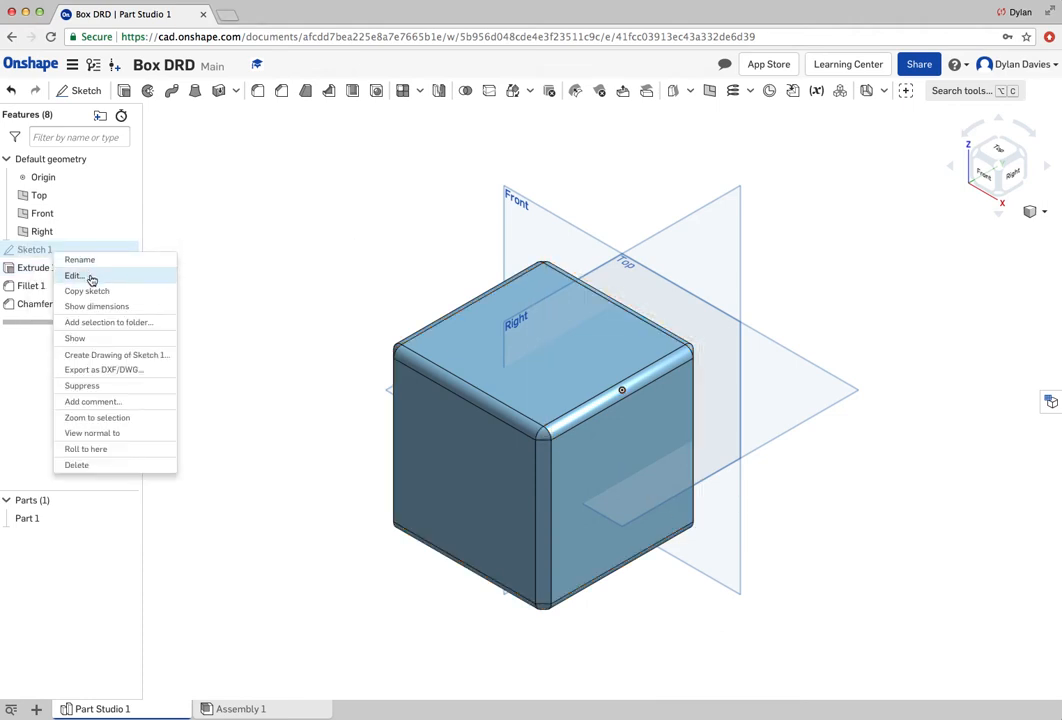
{"action": "left_click", "coordinate": [91, 278]}
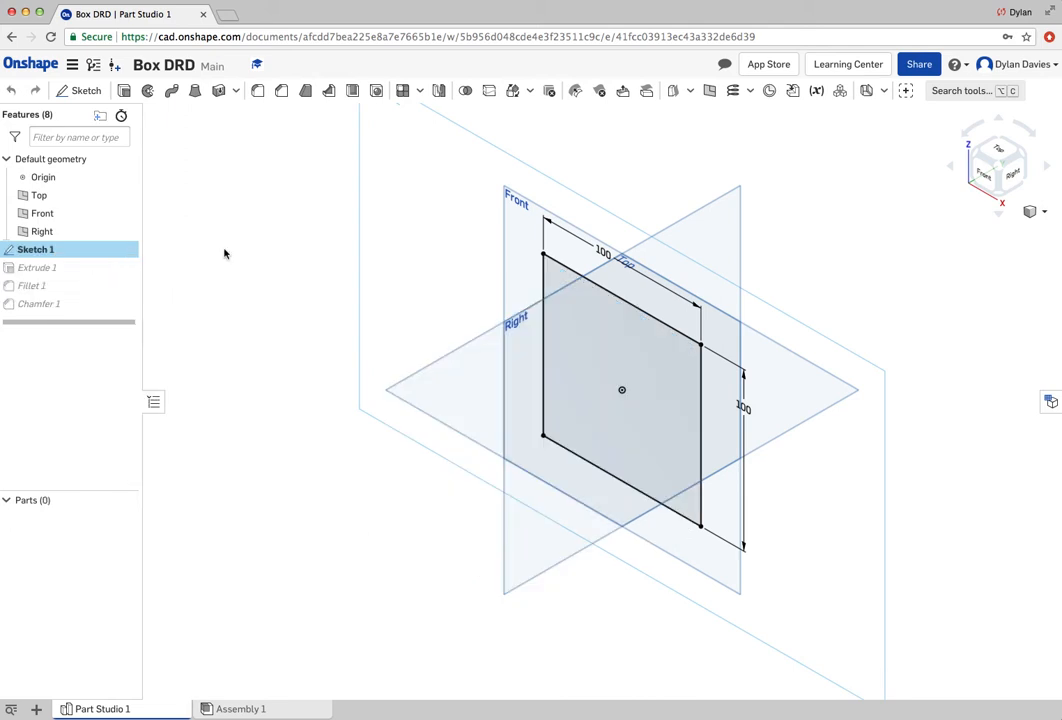
{"action": "left_click", "coordinate": [985, 178]}
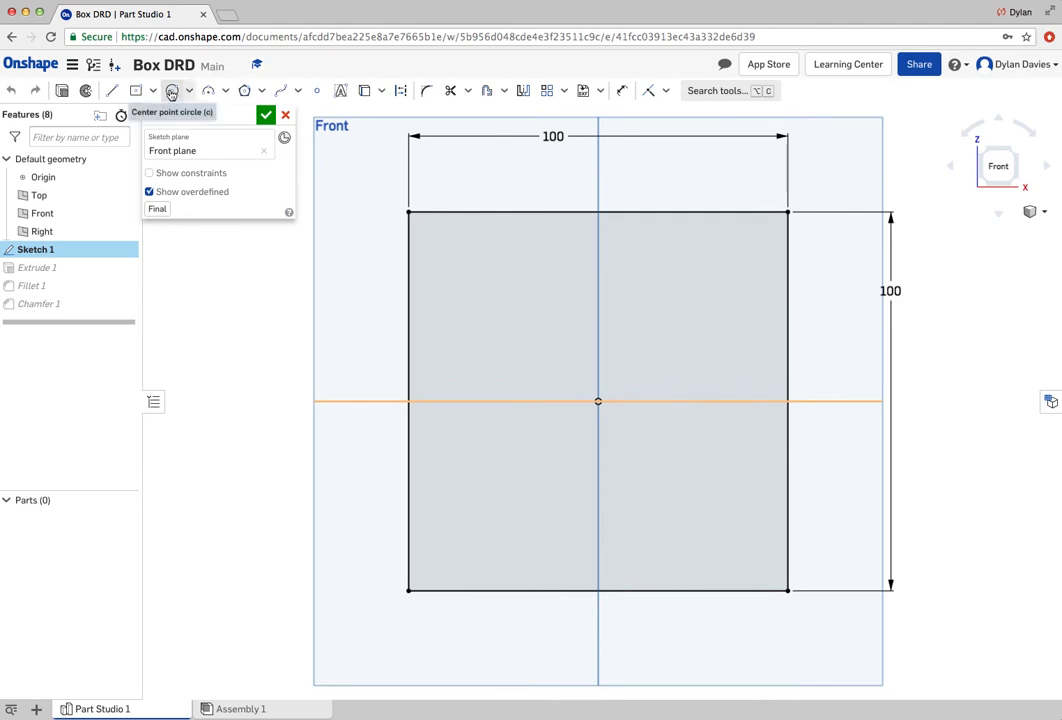
Step: Draw a center point circle about 46 mm in diameter inside the square, centred on the origin
{"action": "left_click", "coordinate": [189, 94]}
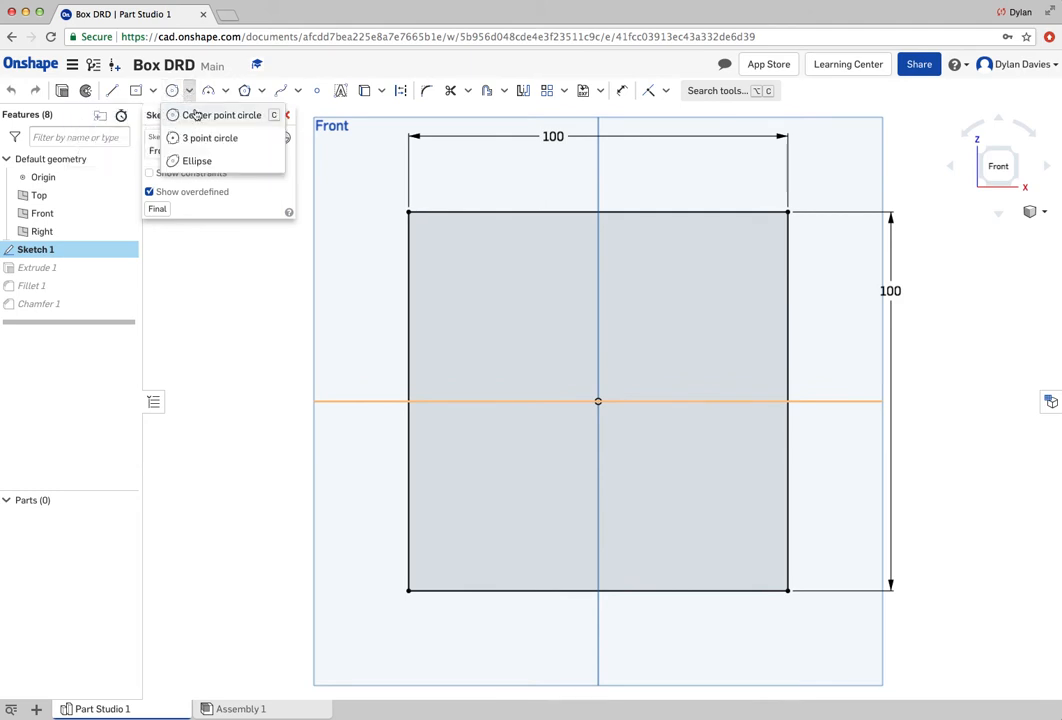
{"action": "left_click", "coordinate": [171, 91]}
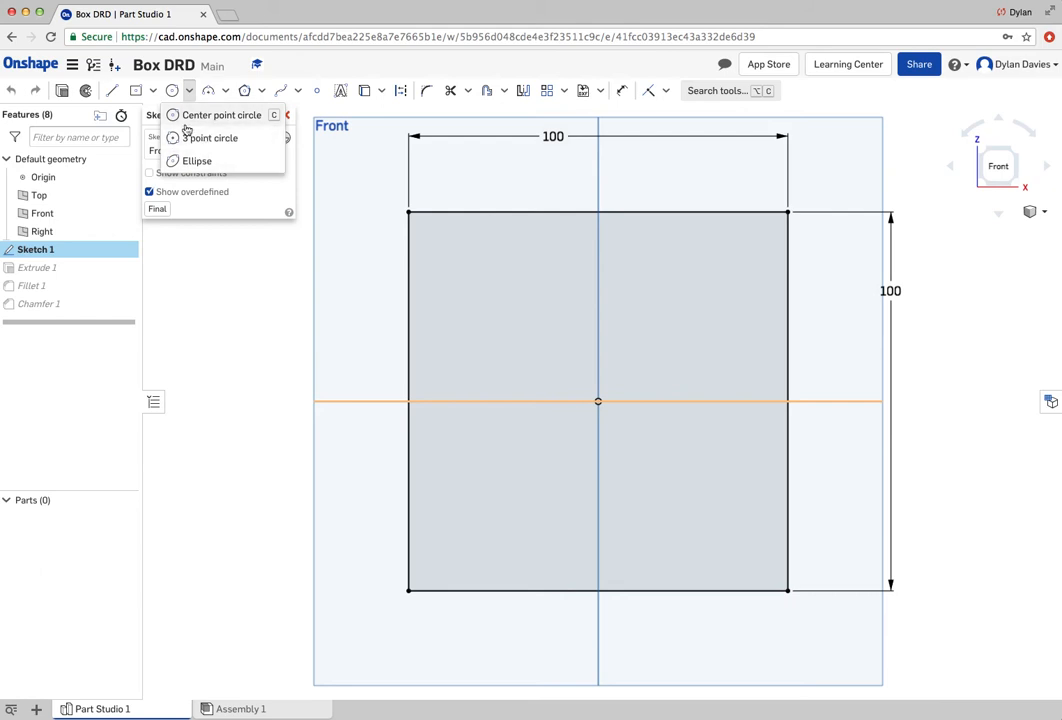
{"action": "left_click", "coordinate": [598, 401]}
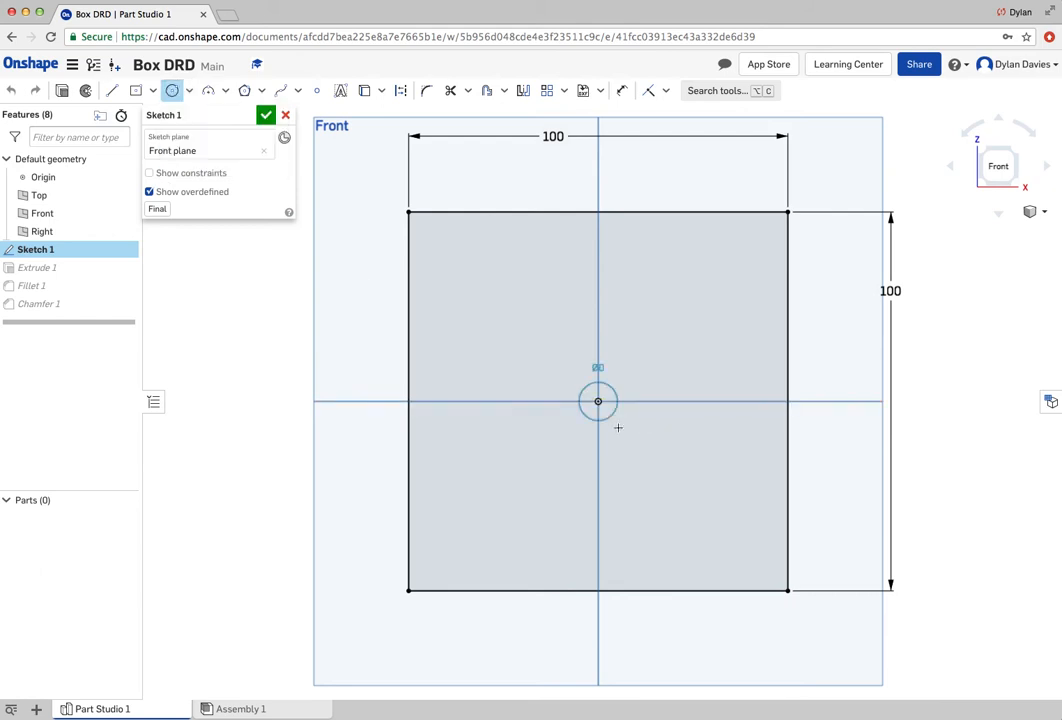
{"action": "left_click", "coordinate": [645, 477]}
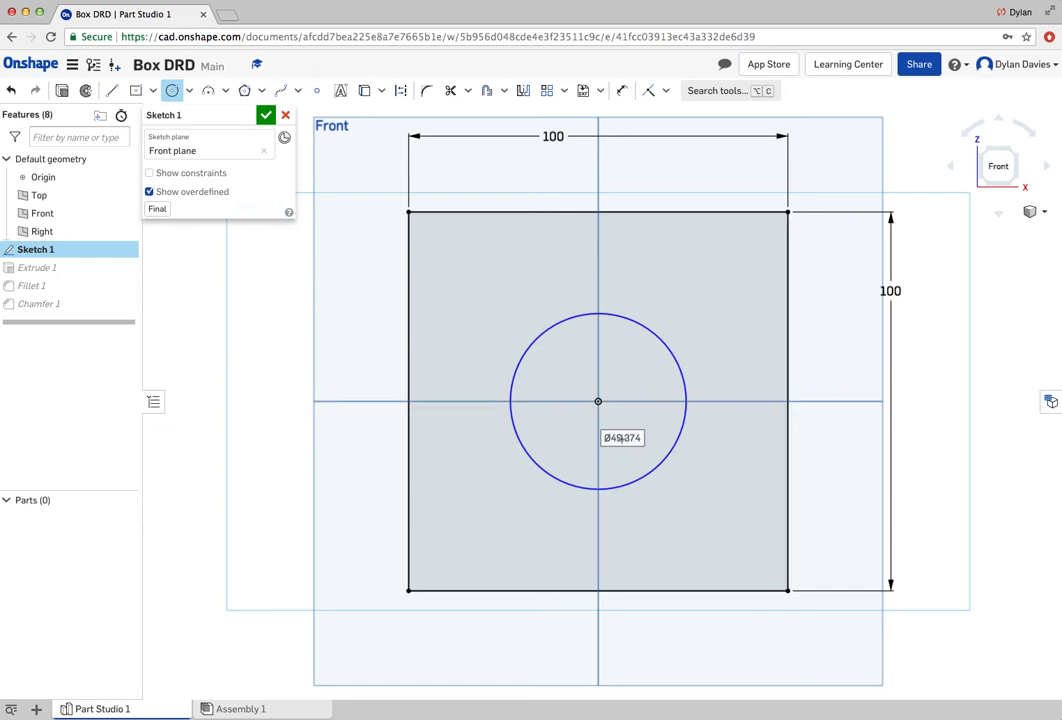
Step: Dimension the circle's diameter to 50 mm and accept the edited base sketch
{"action": "left_click", "coordinate": [623, 92]}
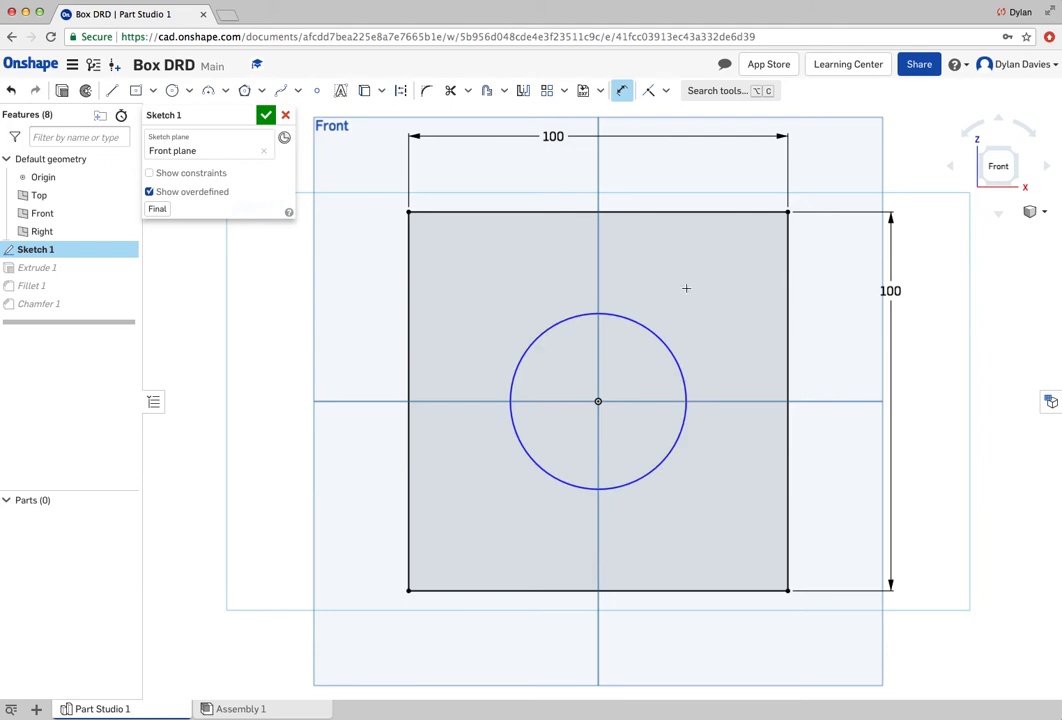
{"action": "left_click", "coordinate": [648, 329]}
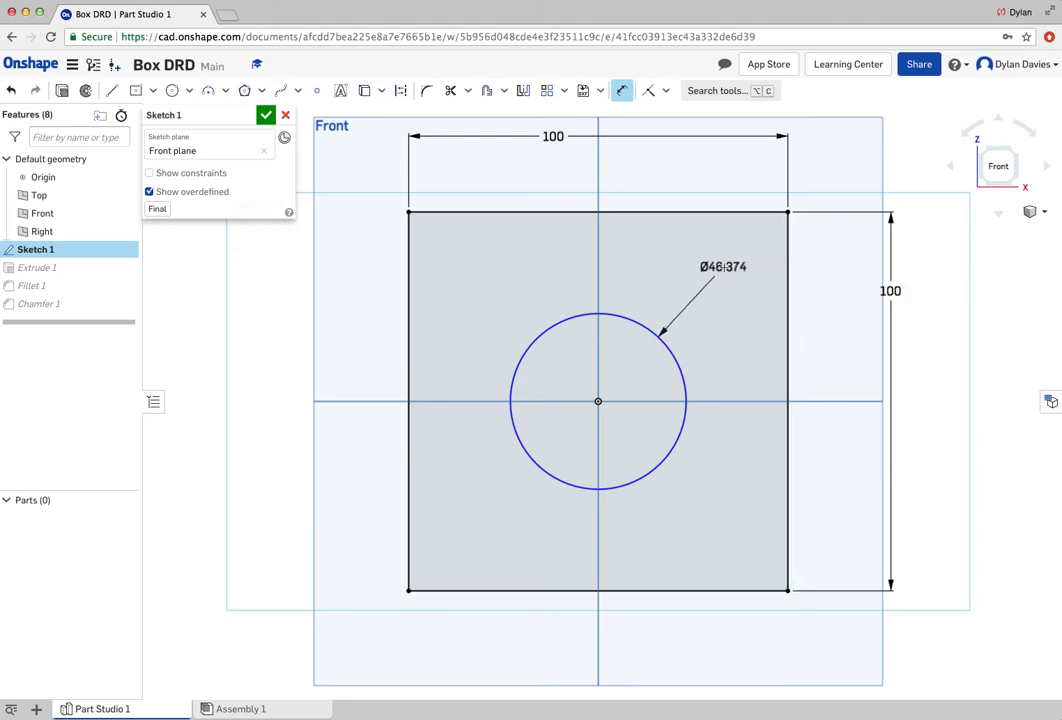
{"action": "left_click", "coordinate": [708, 414]}
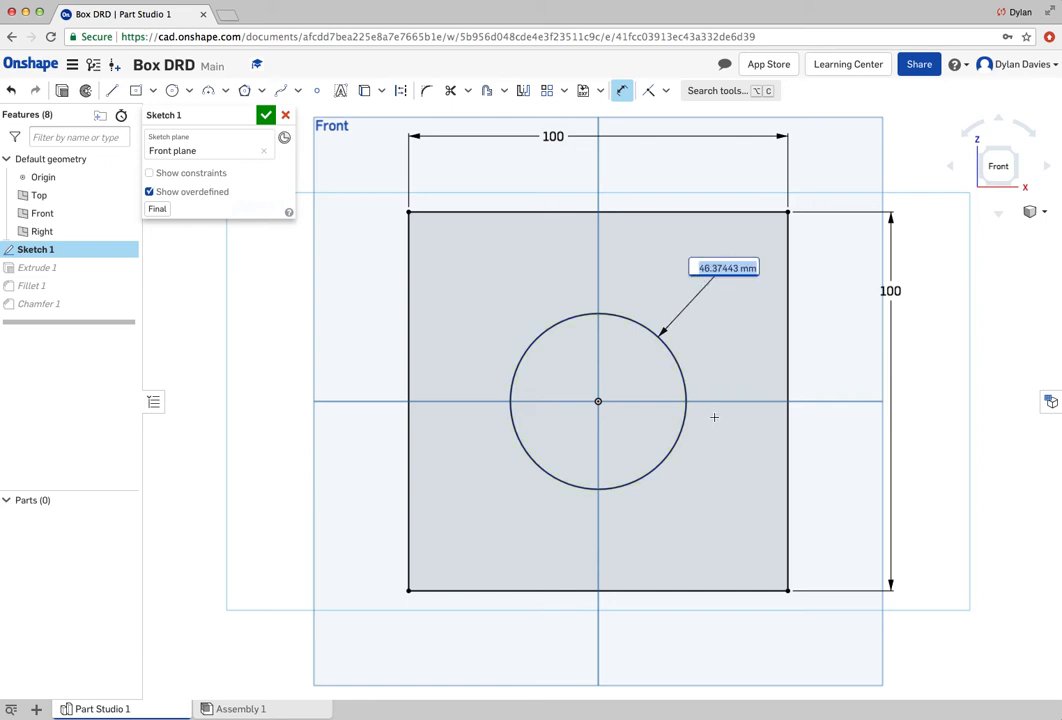
{"action": "type", "text": "50"}
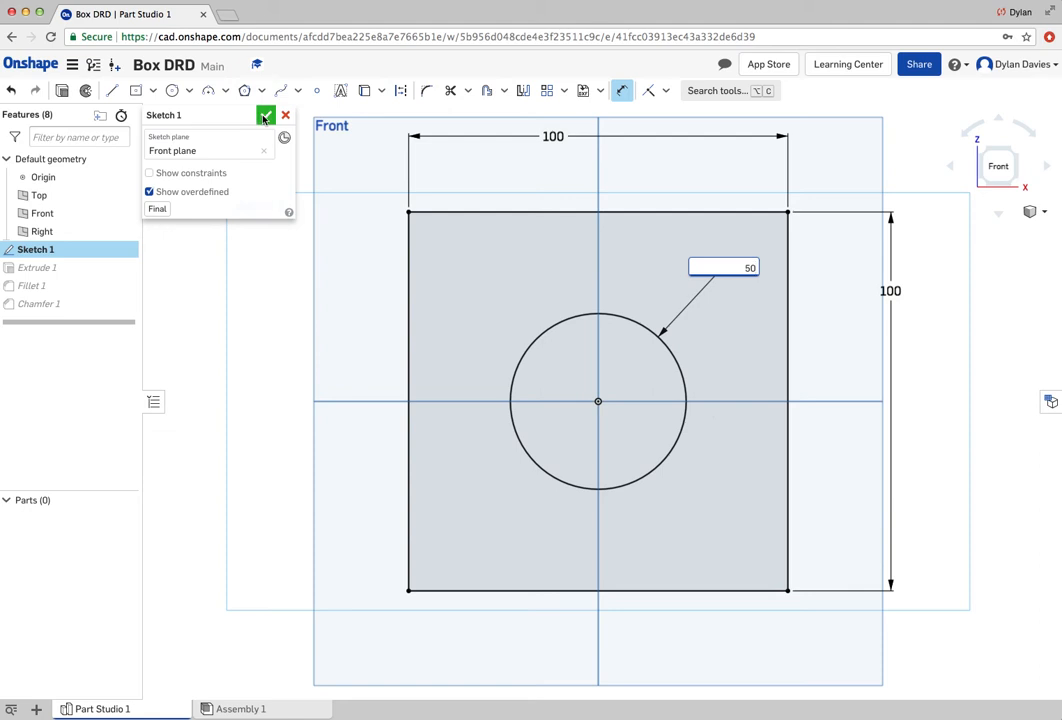
{"action": "key", "text": "Return"}
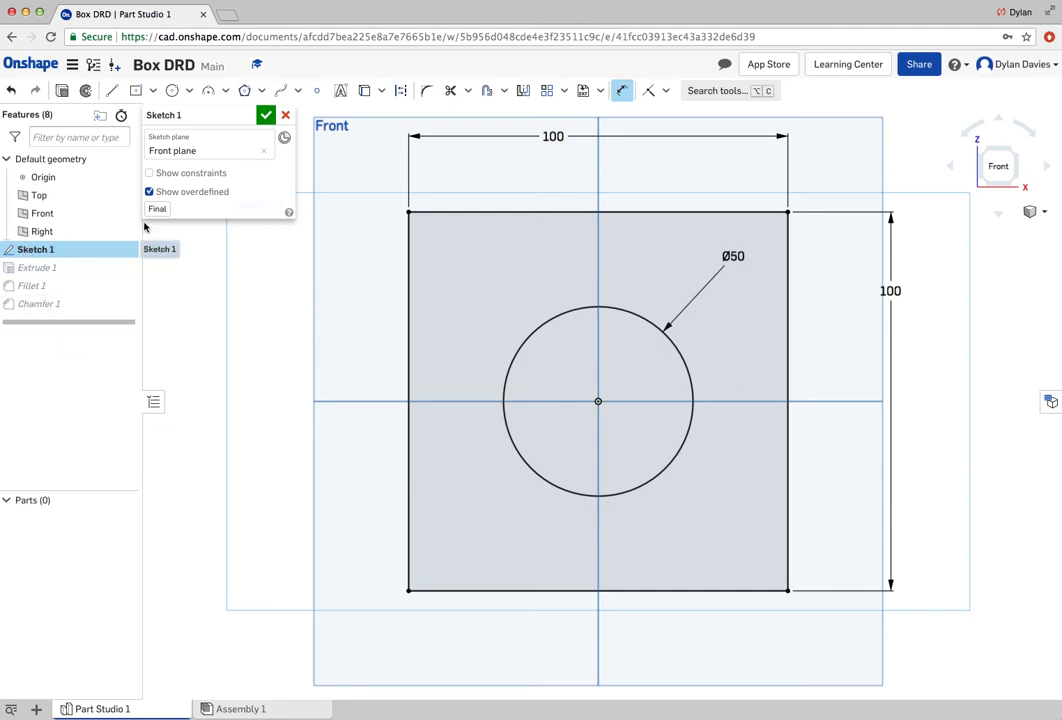
{"action": "left_click", "coordinate": [266, 116]}
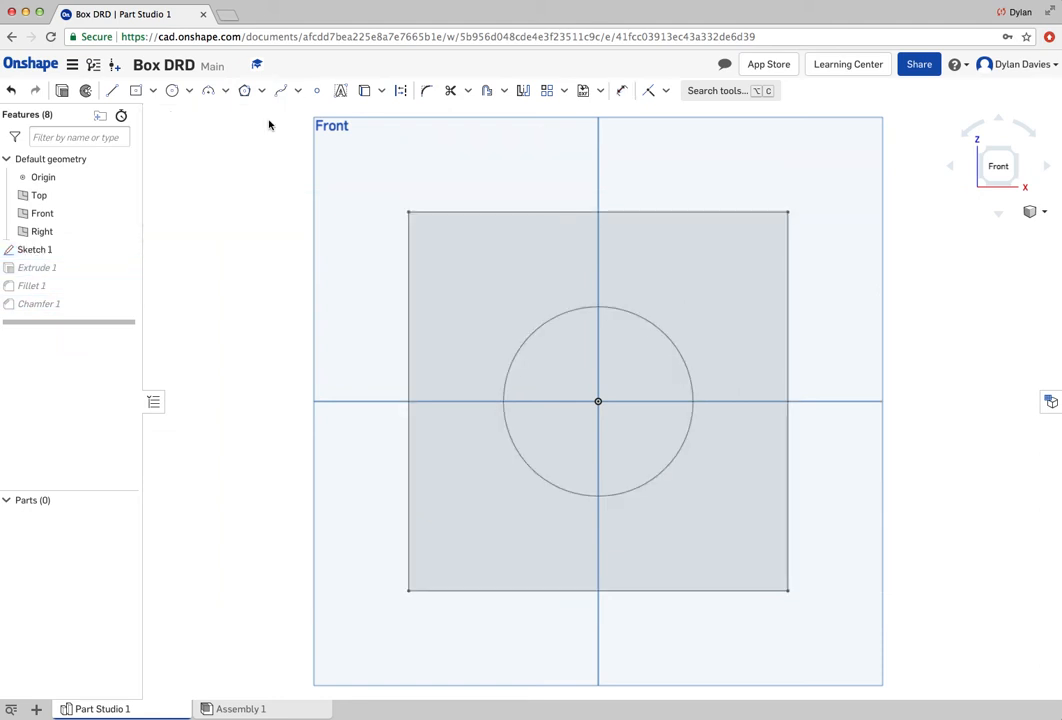
Step: Start a new sketch on the cube's top face
{"action": "left_click", "coordinate": [1041, 216]}
{"action": "left_click", "coordinate": [967, 230]}
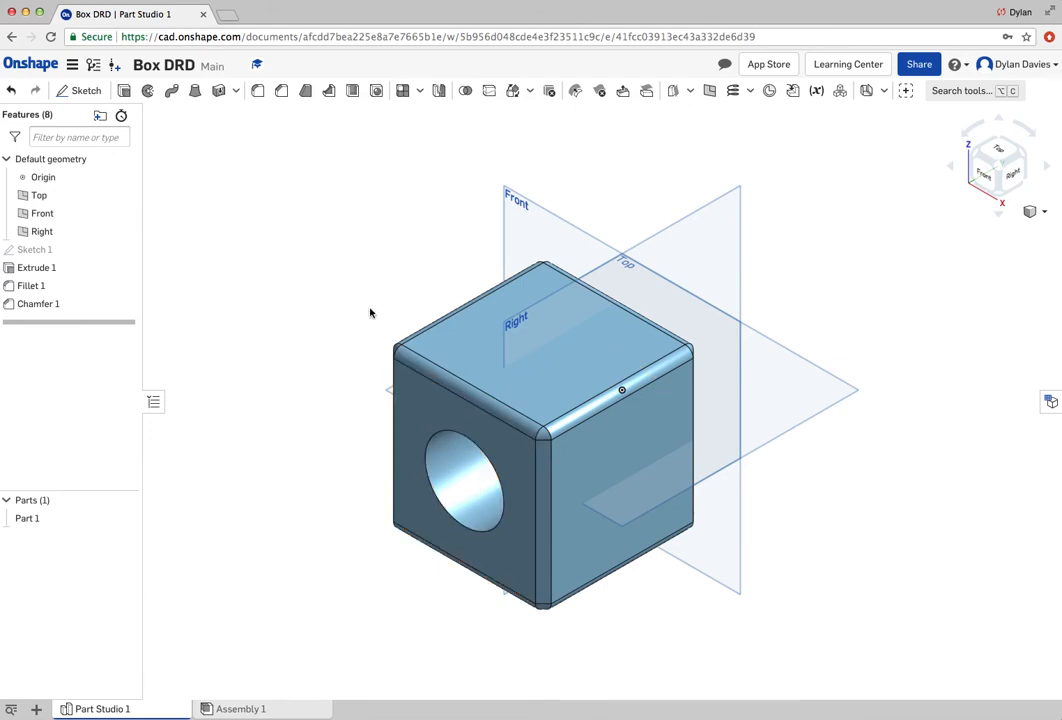
{"action": "left_click", "coordinate": [468, 347]}
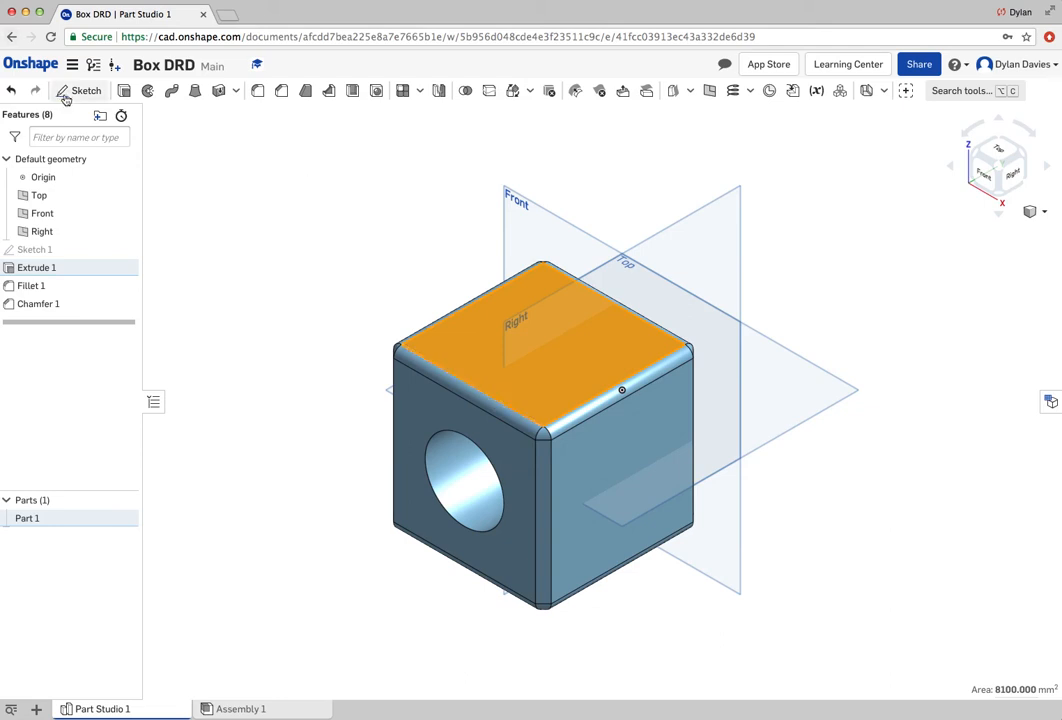
{"action": "left_click", "coordinate": [22, 233]}
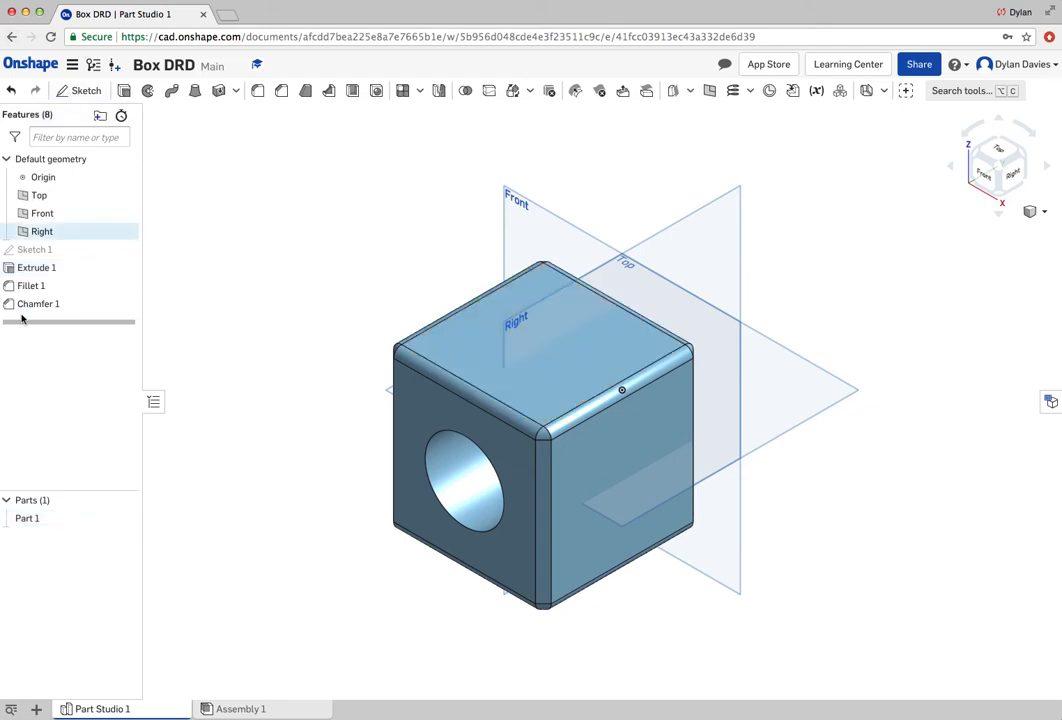
{"action": "key", "text": "shift+s"}
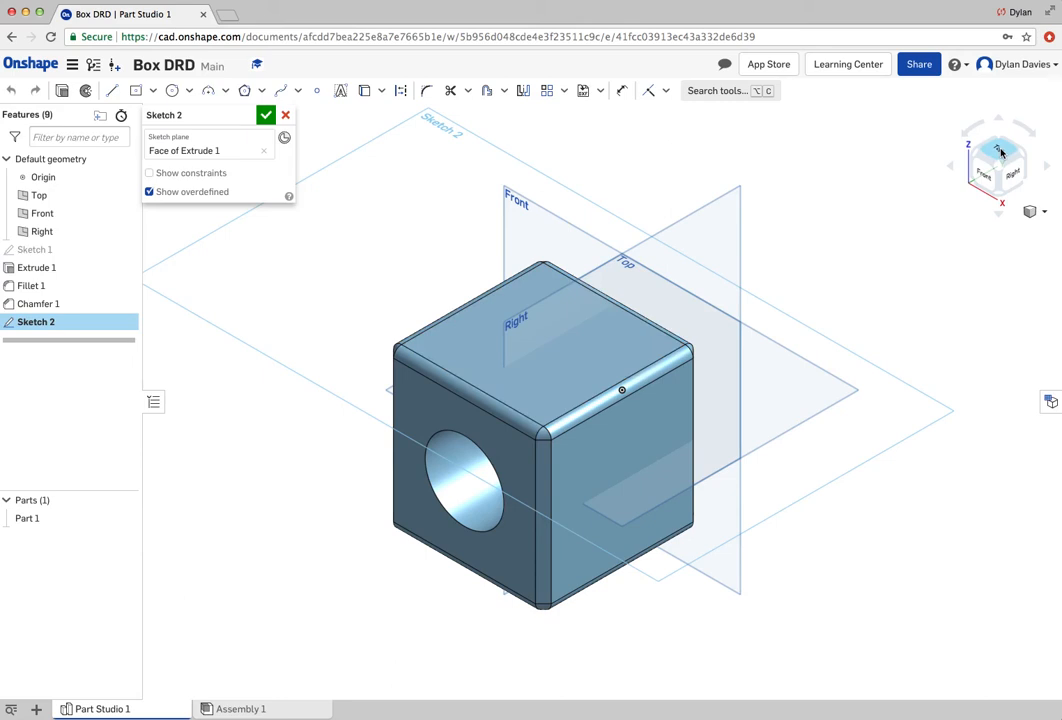
{"action": "right_click", "coordinate": [482, 375]}
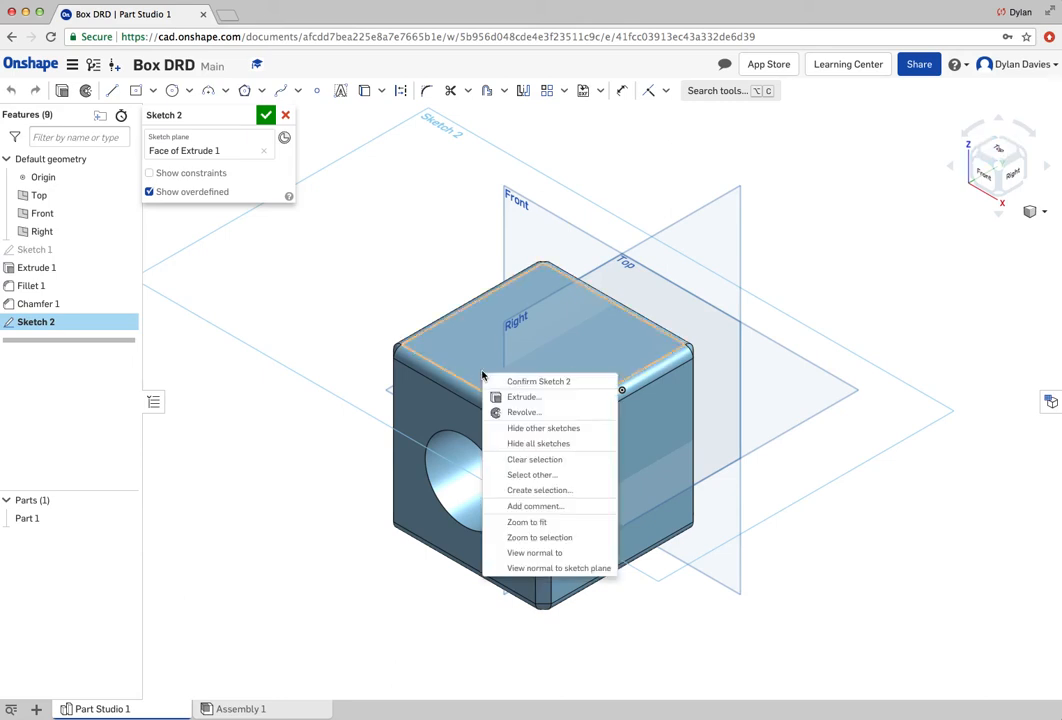
{"action": "left_click", "coordinate": [553, 555]}
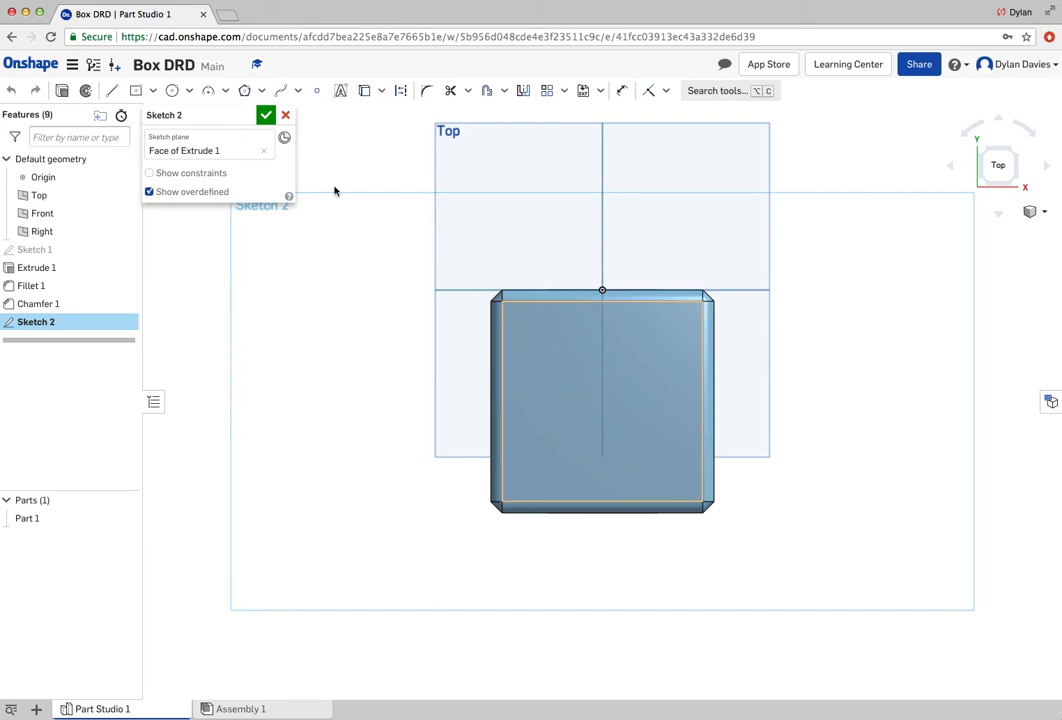
Step: Draw a center point circle about 49 mm in diameter near the middle of the top face
{"action": "left_click", "coordinate": [171, 91]}
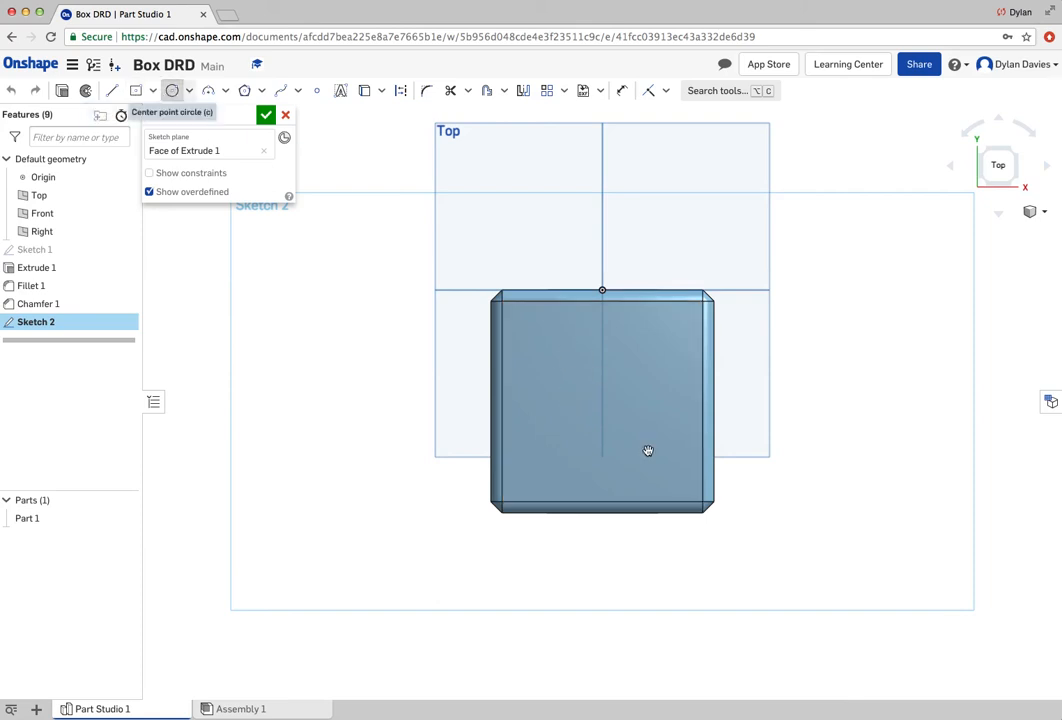
{"action": "left_click", "coordinate": [601, 402]}
{"action": "left_click", "coordinate": [644, 368]}
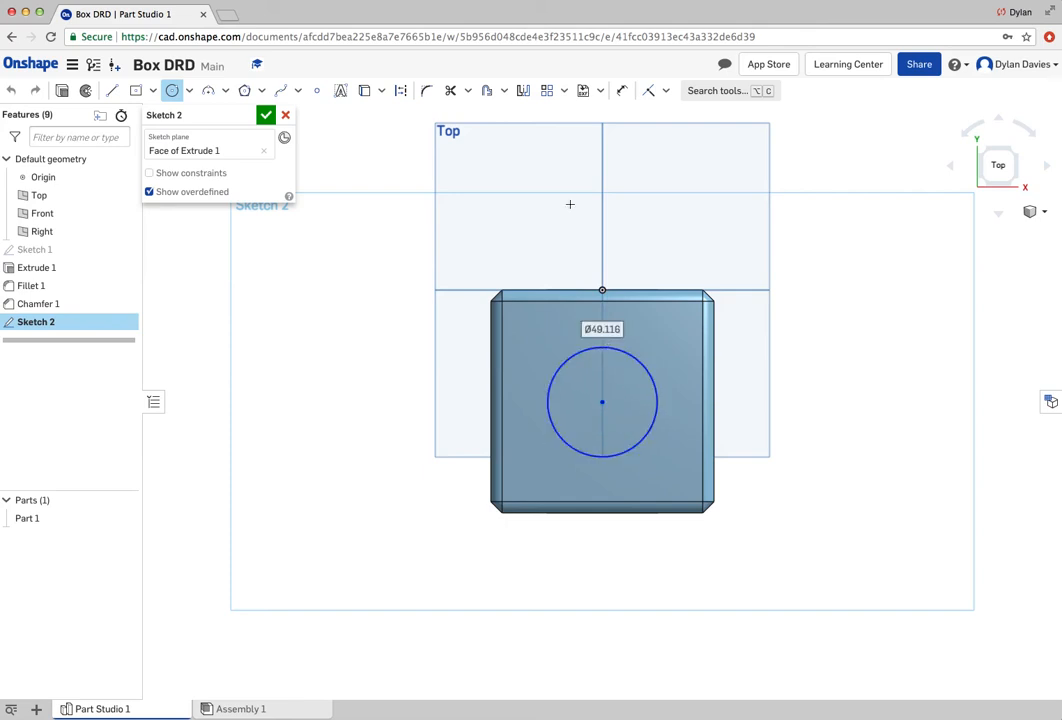
Step: Set the diameter of the top face circle to 50 mm
{"action": "left_click", "coordinate": [621, 90]}
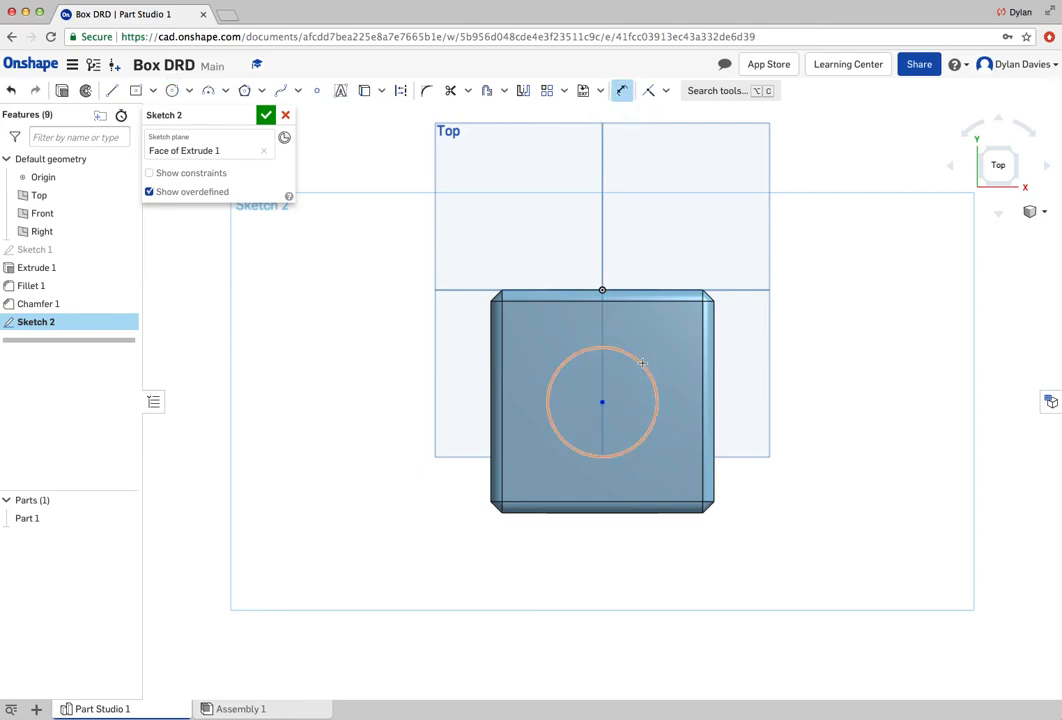
{"action": "left_click", "coordinate": [643, 363]}
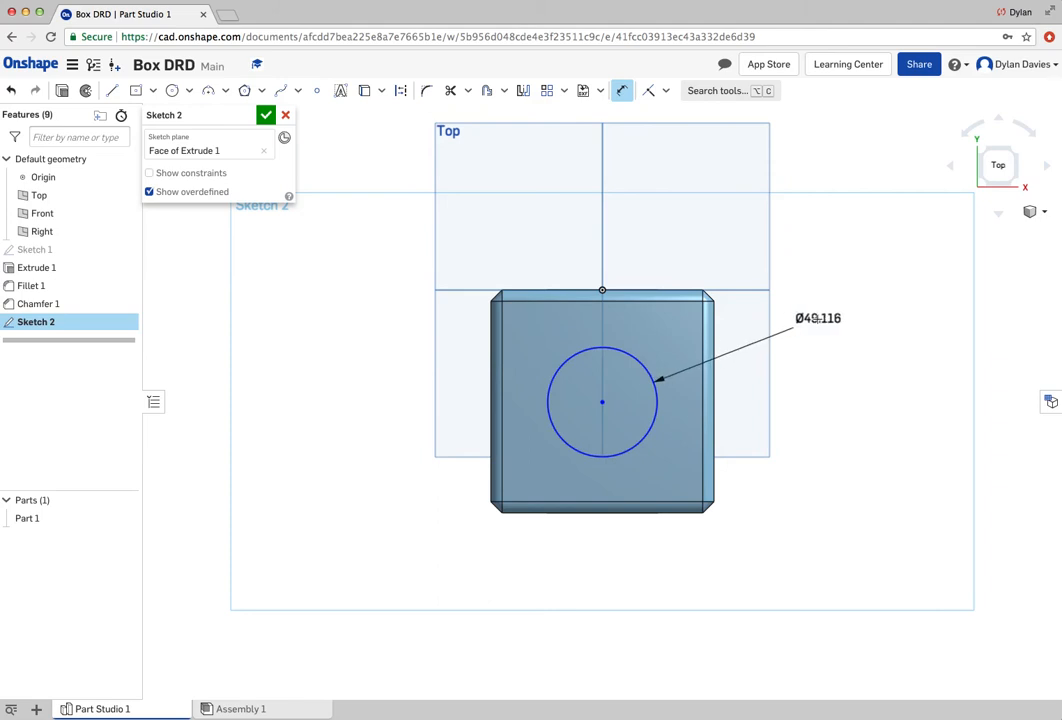
{"action": "left_click", "coordinate": [817, 318]}
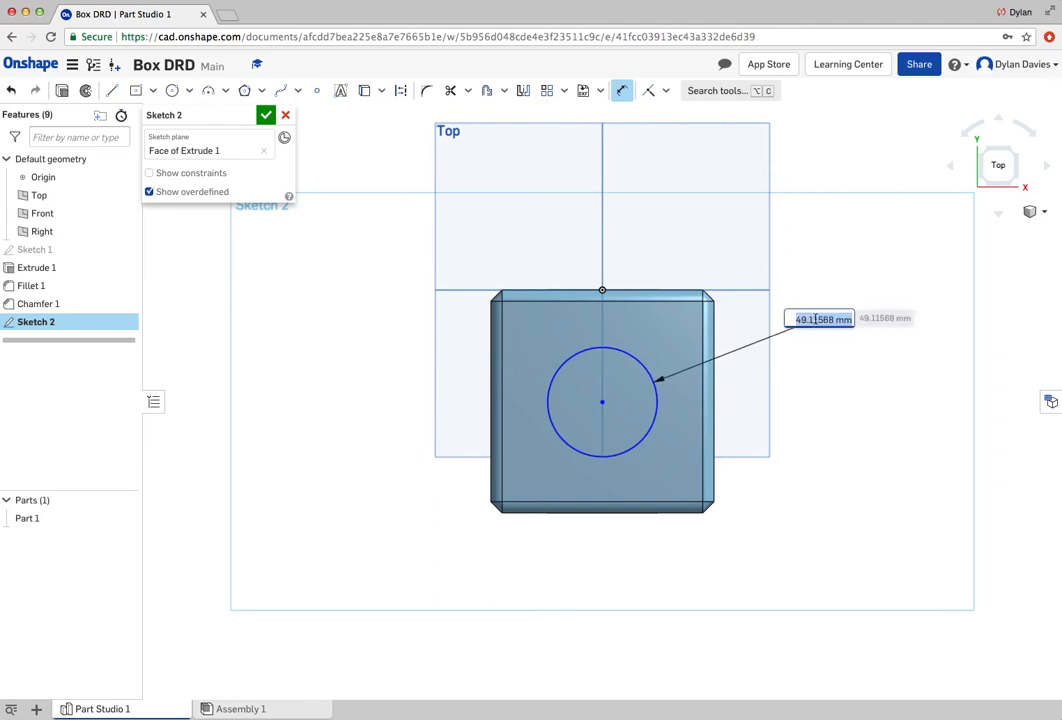
{"action": "type", "text": "5"}
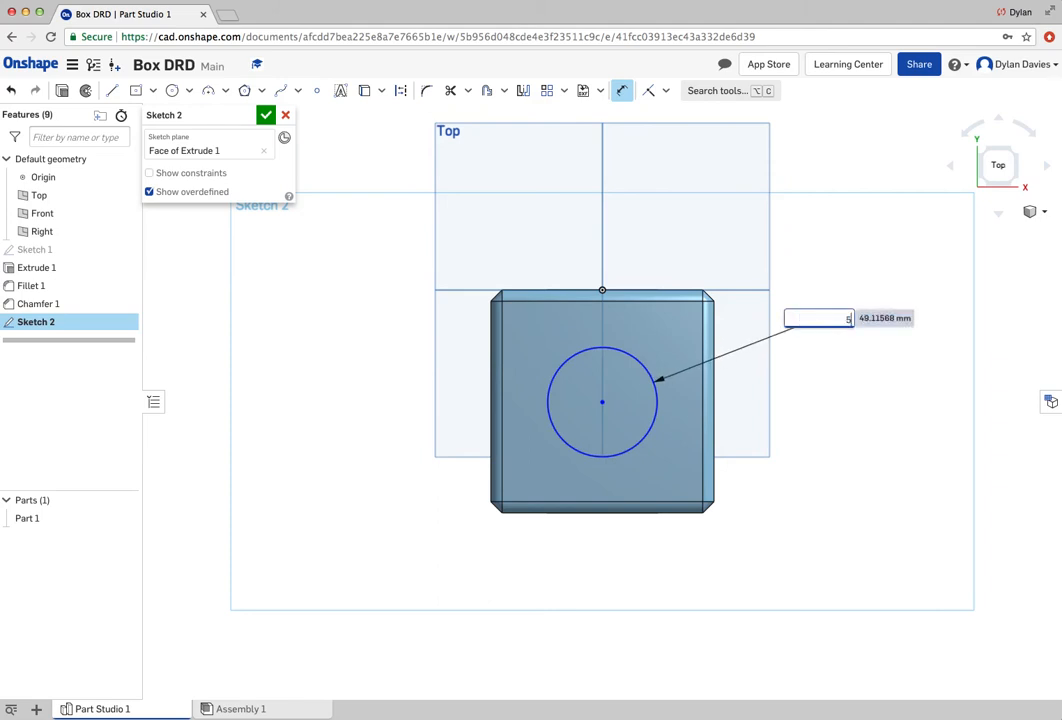
{"action": "type", "text": "0"}
{"action": "key", "text": "Return"}
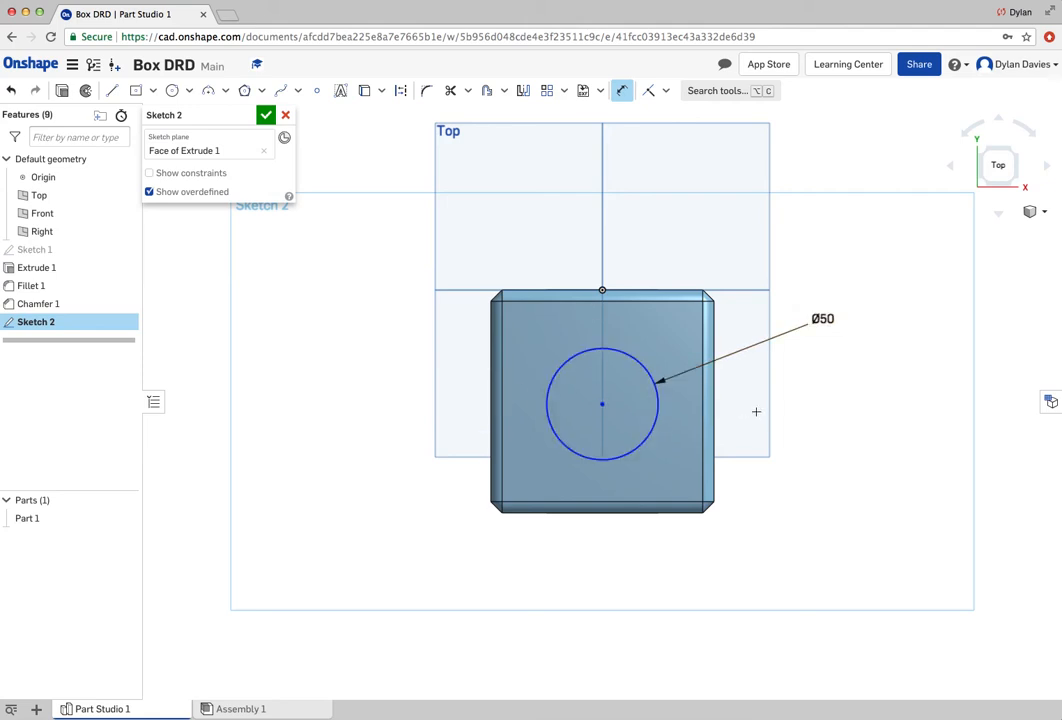
Step: Dimension the circle's centre 50 mm from the cube's back edge and accept the top face sketch
{"action": "left_click", "coordinate": [621, 91]}
{"action": "left_click", "coordinate": [695, 289]}
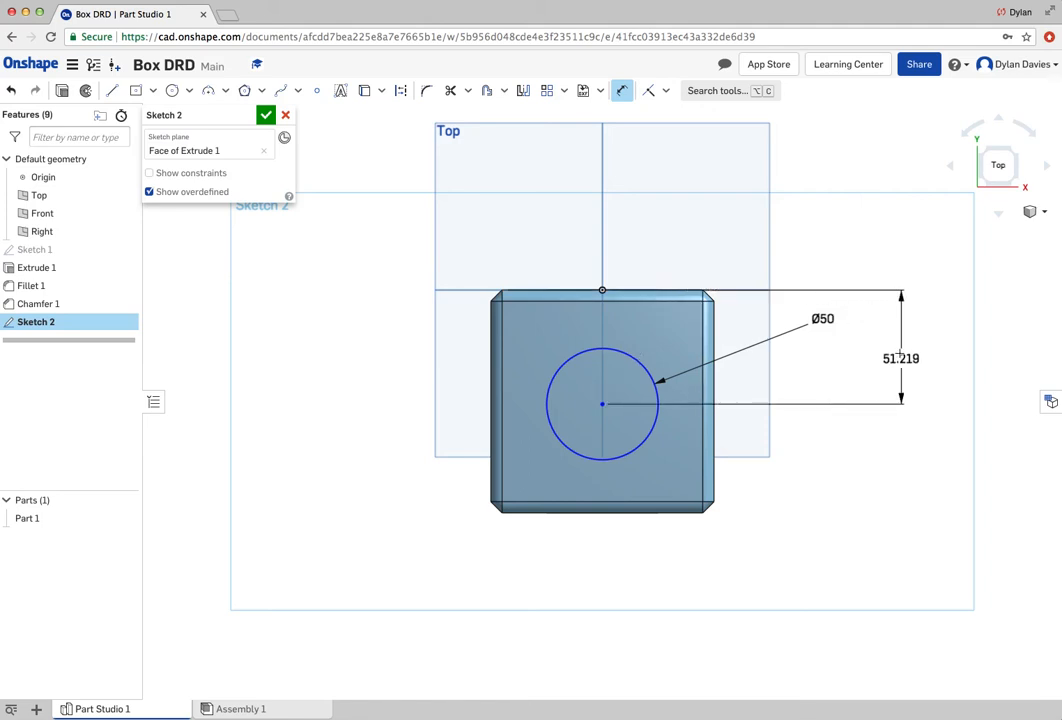
{"action": "left_click", "coordinate": [896, 349]}
{"action": "type", "text": "50"}
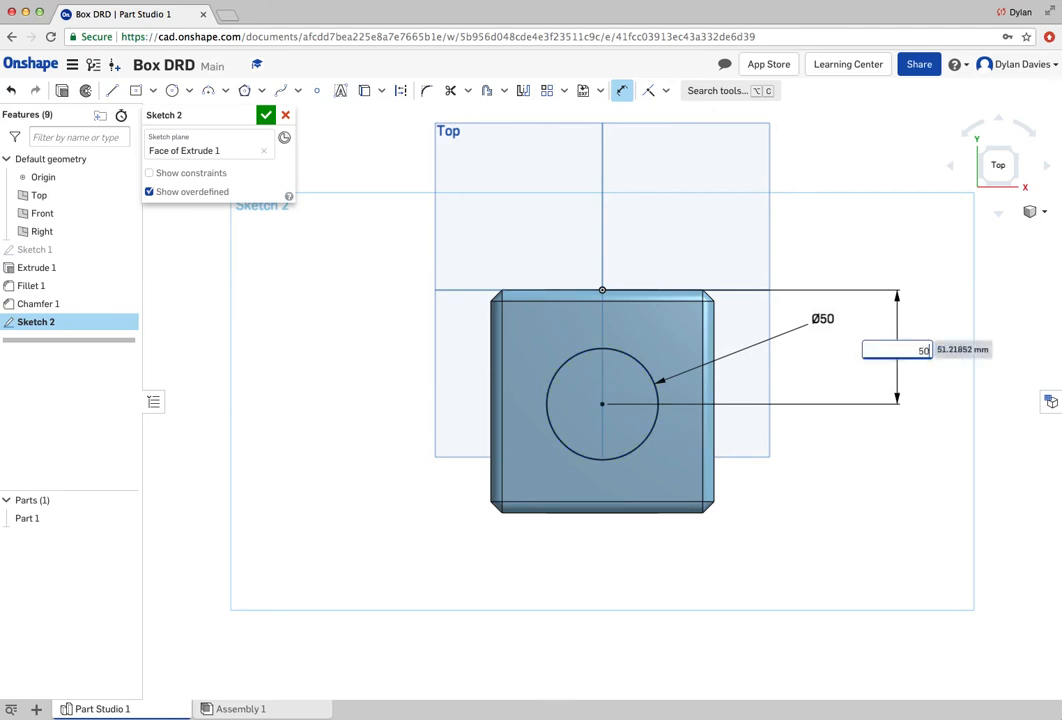
{"action": "key", "text": "Return"}
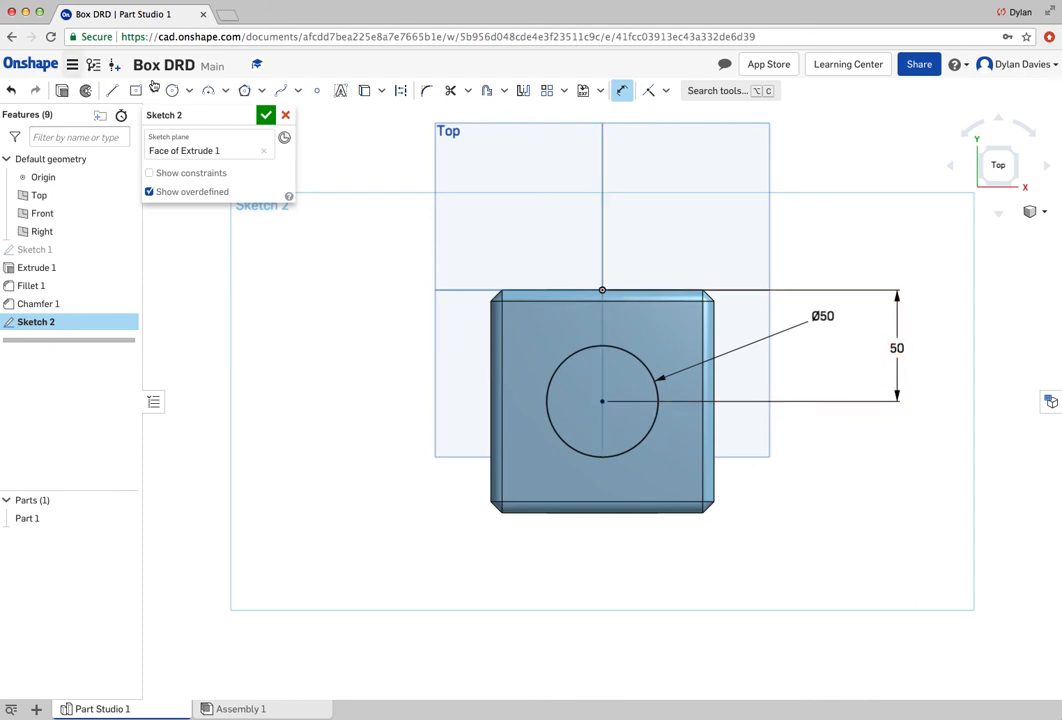
{"action": "left_click", "coordinate": [266, 116]}
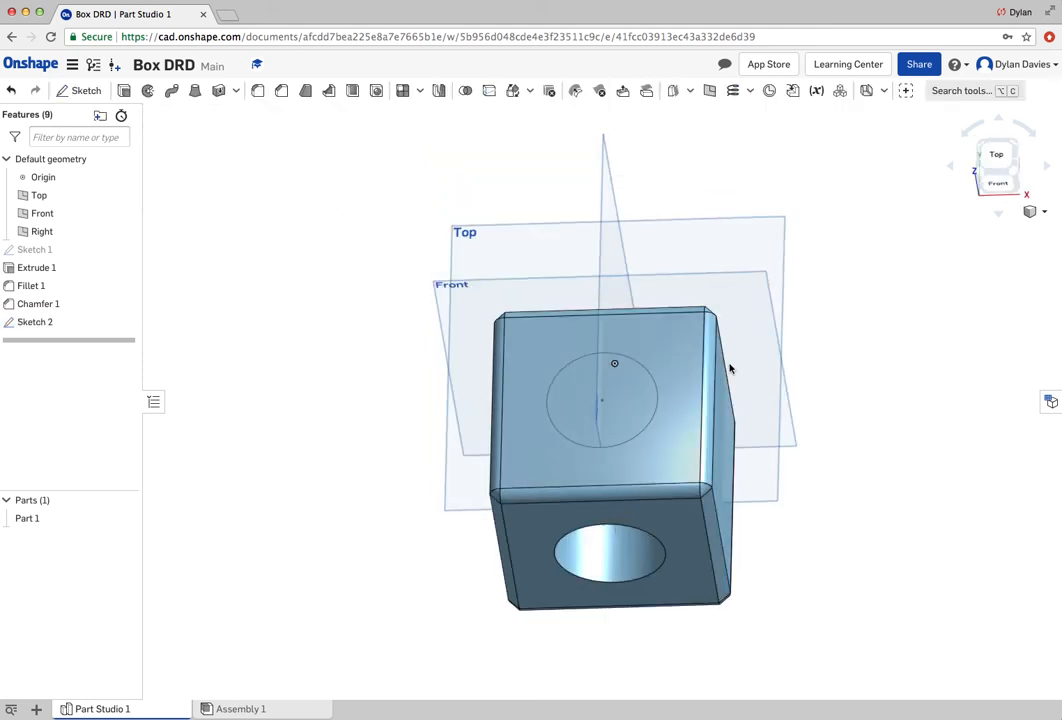
Step: Extrude the Sketch 2 circle on the cube's top face as a blind Remove cut about 67 mm deep
{"action": "left_click", "coordinate": [1034, 211]}
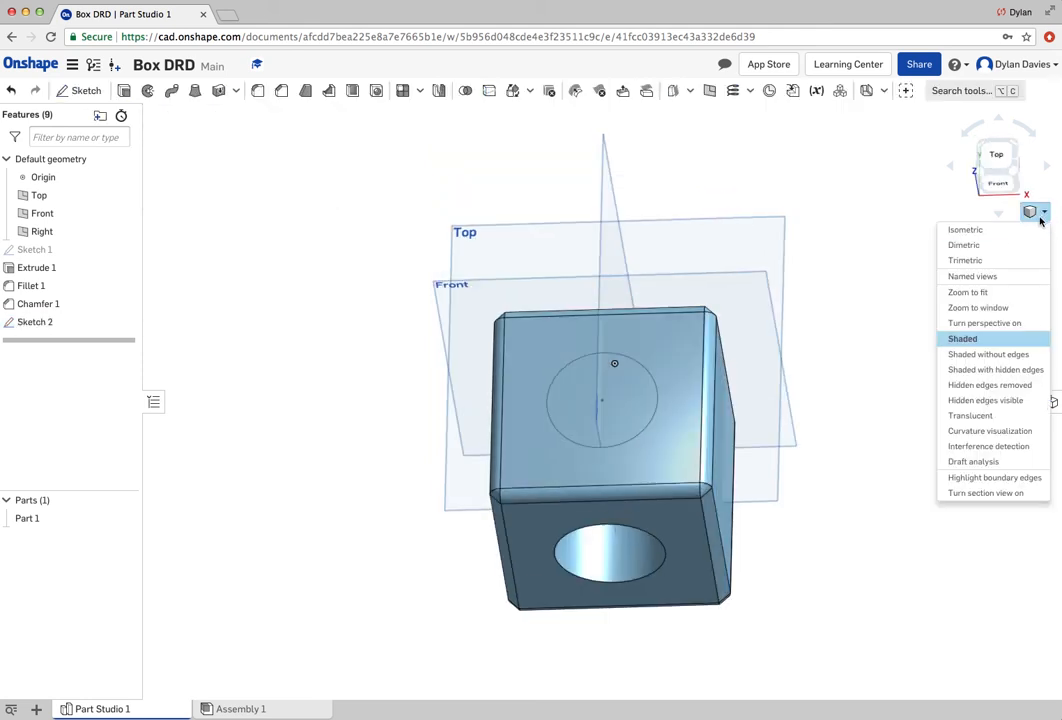
{"action": "left_click", "coordinate": [966, 230]}
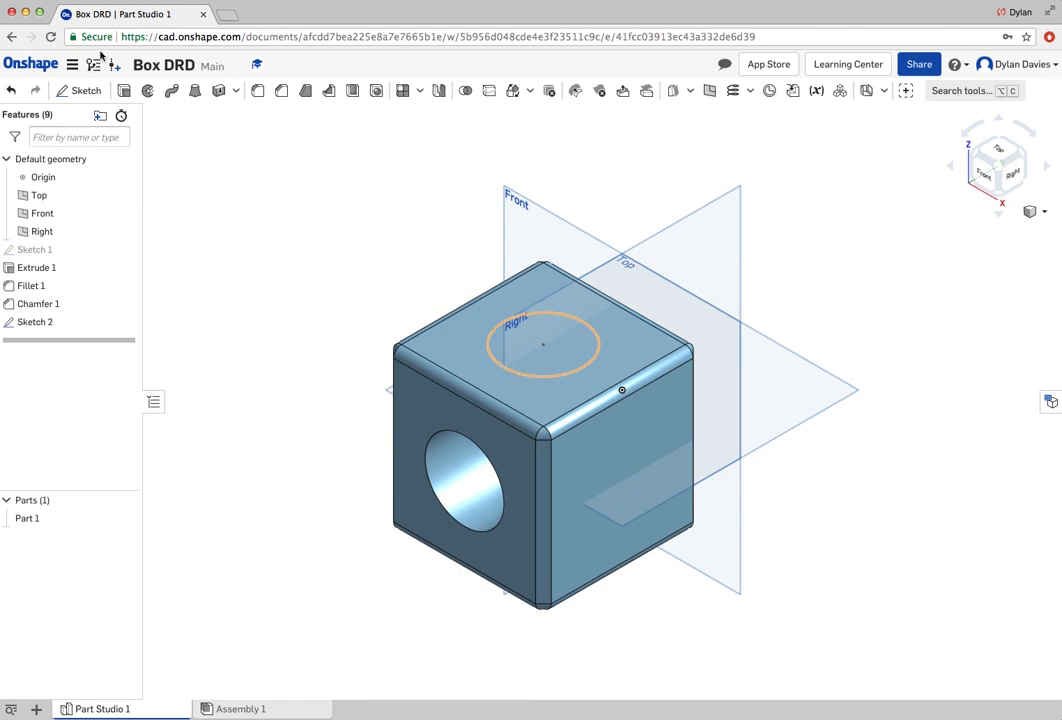
{"action": "left_click", "coordinate": [123, 91]}
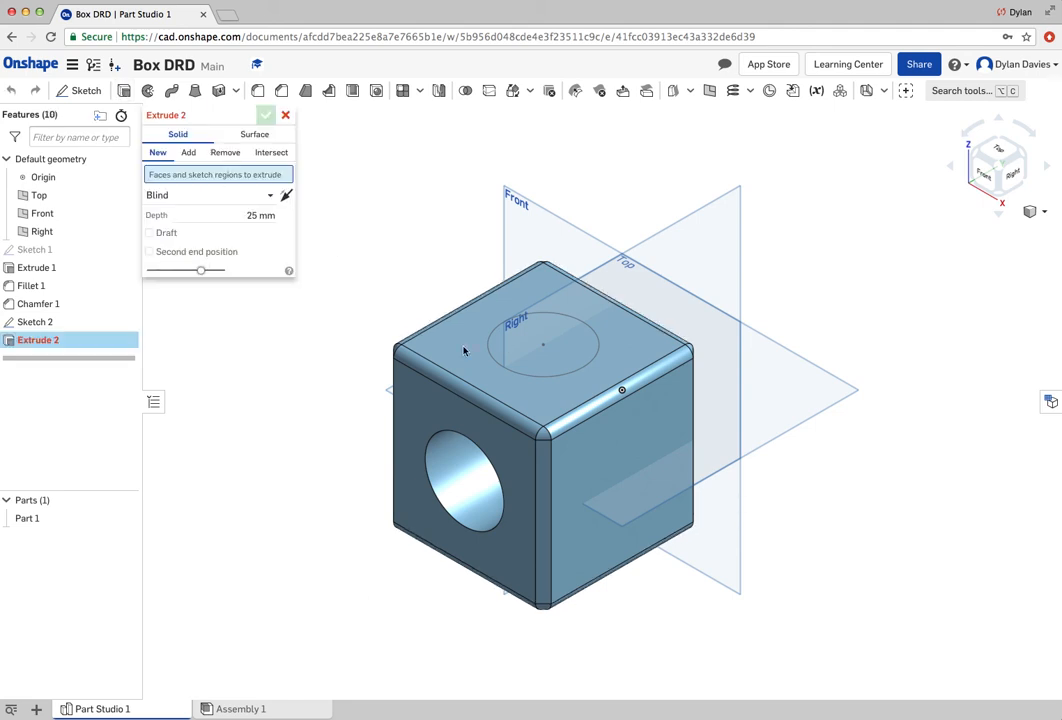
{"action": "left_click", "coordinate": [31, 322]}
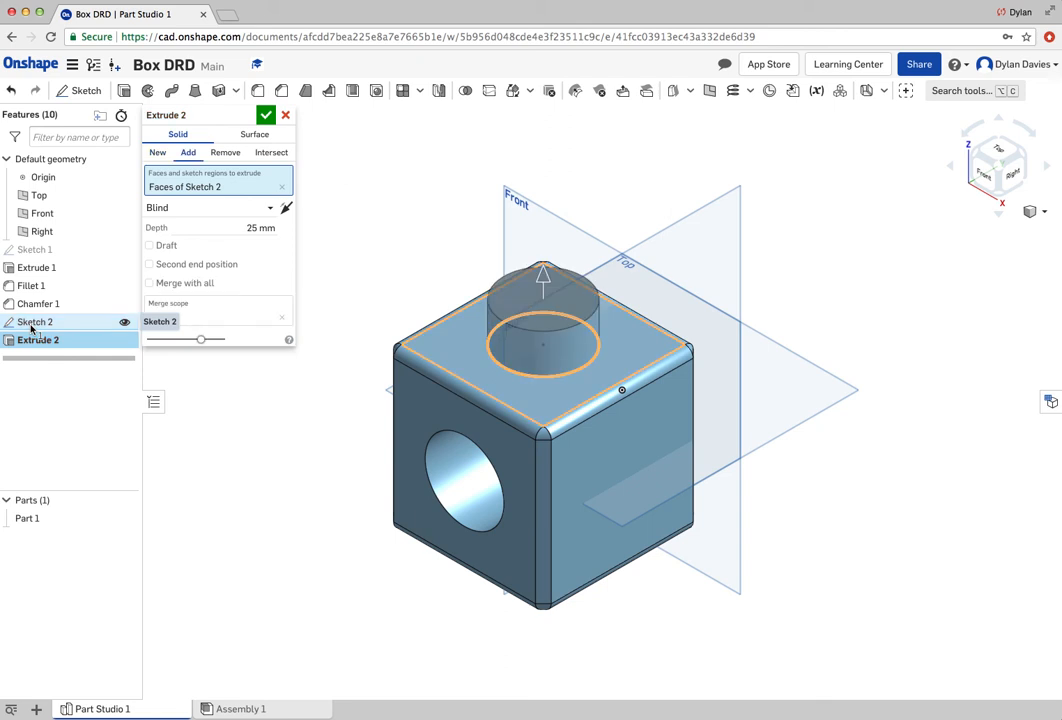
{"action": "left_click_drag", "start_coordinate": [545, 283], "coordinate": [530, 232]}
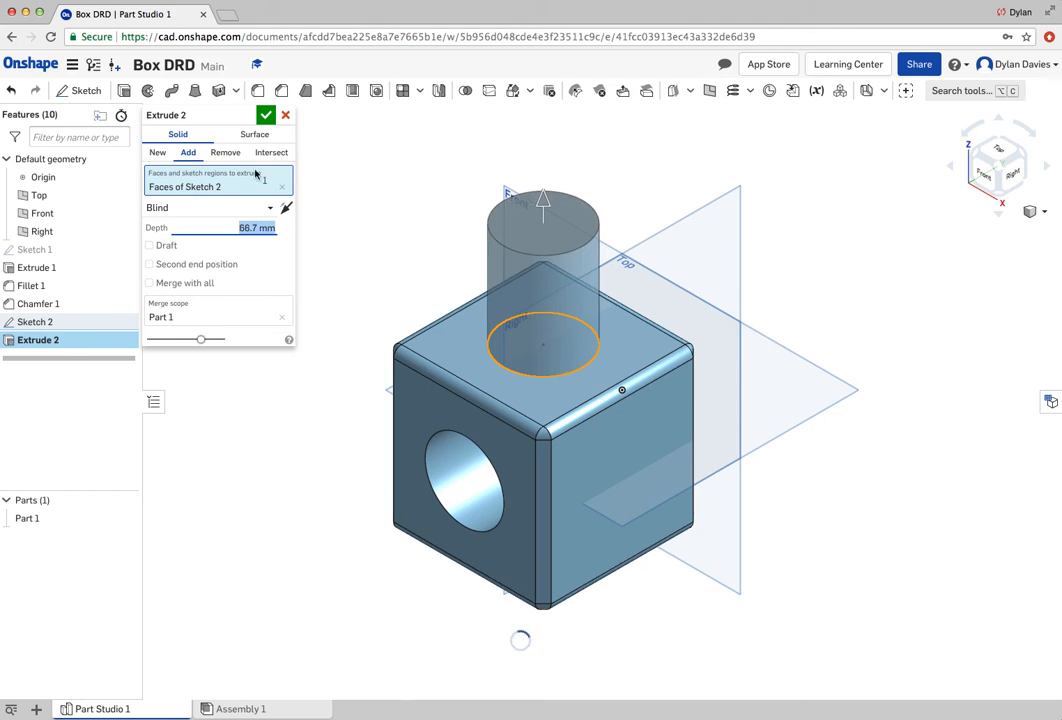
{"action": "left_click", "coordinate": [226, 152]}
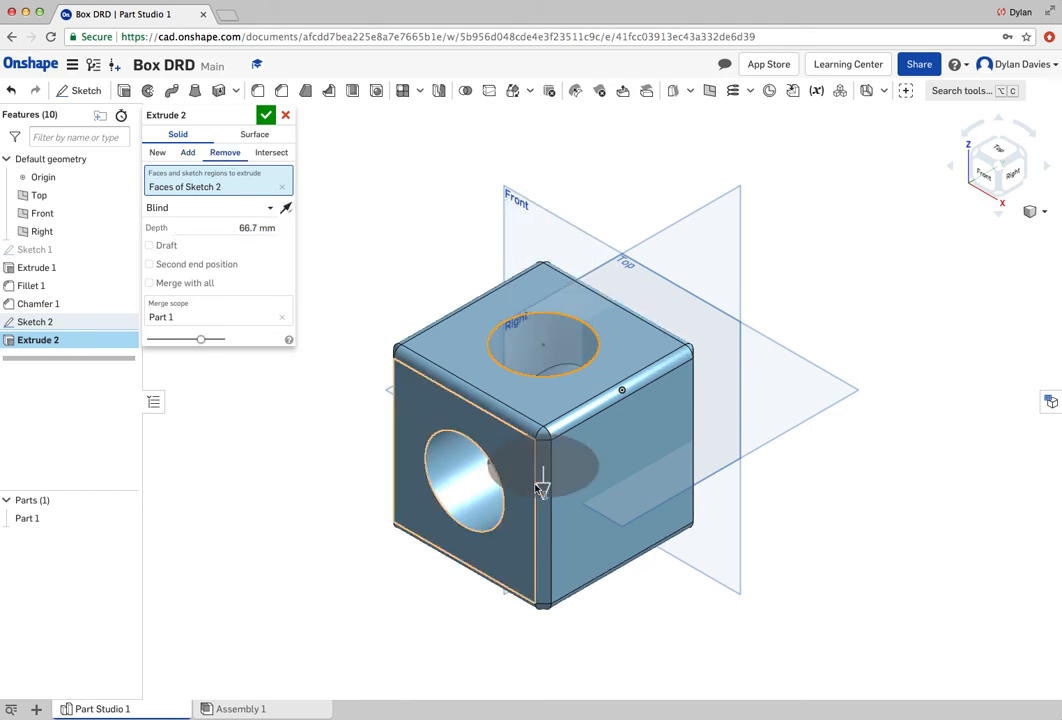
Step: Set the depth of the top face circle's cut to 100 mm and accept the extrude
{"action": "left_click", "coordinate": [258, 227]}
{"action": "type", "text": "1"}
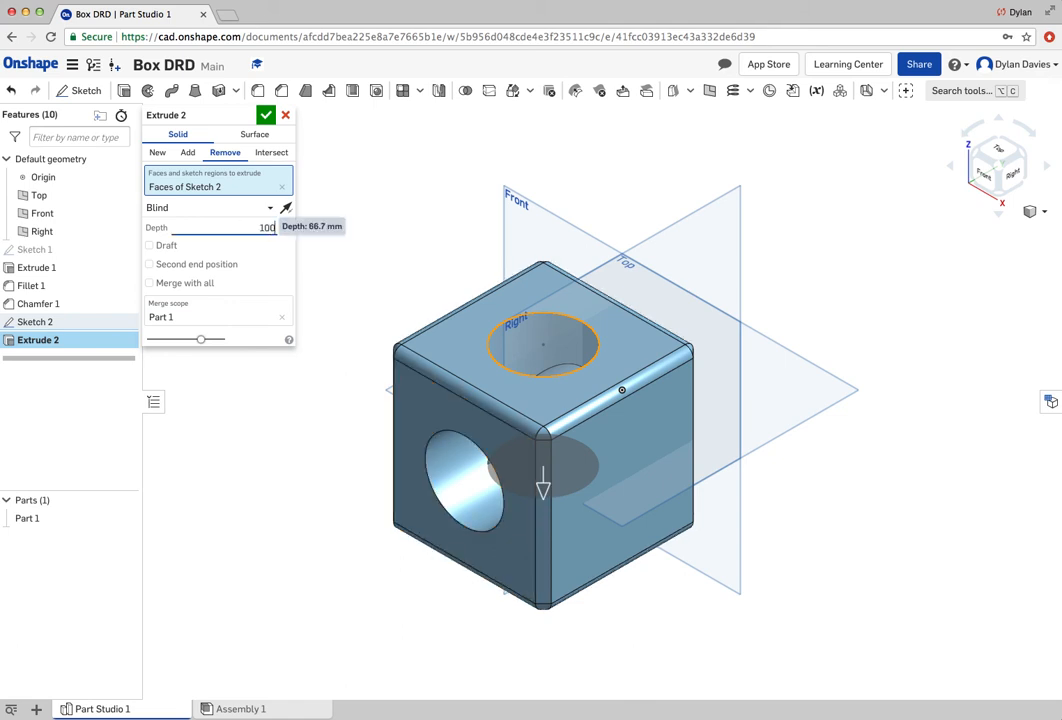
{"action": "type", "text": "00"}
{"action": "key", "text": "Return"}
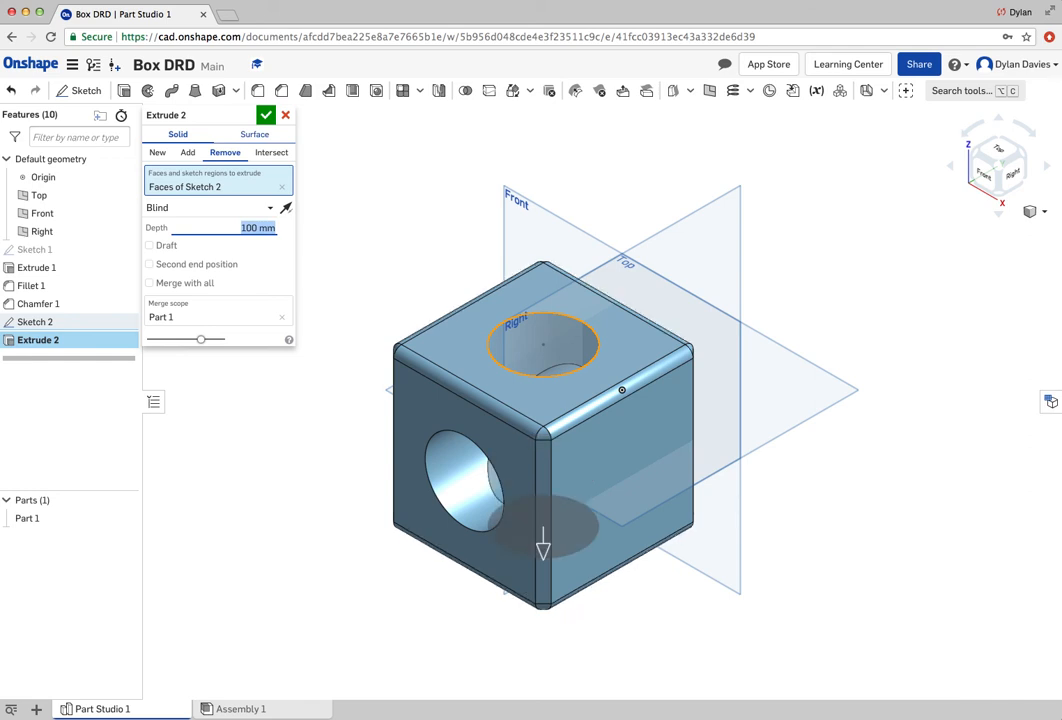
{"action": "left_click", "coordinate": [267, 117]}
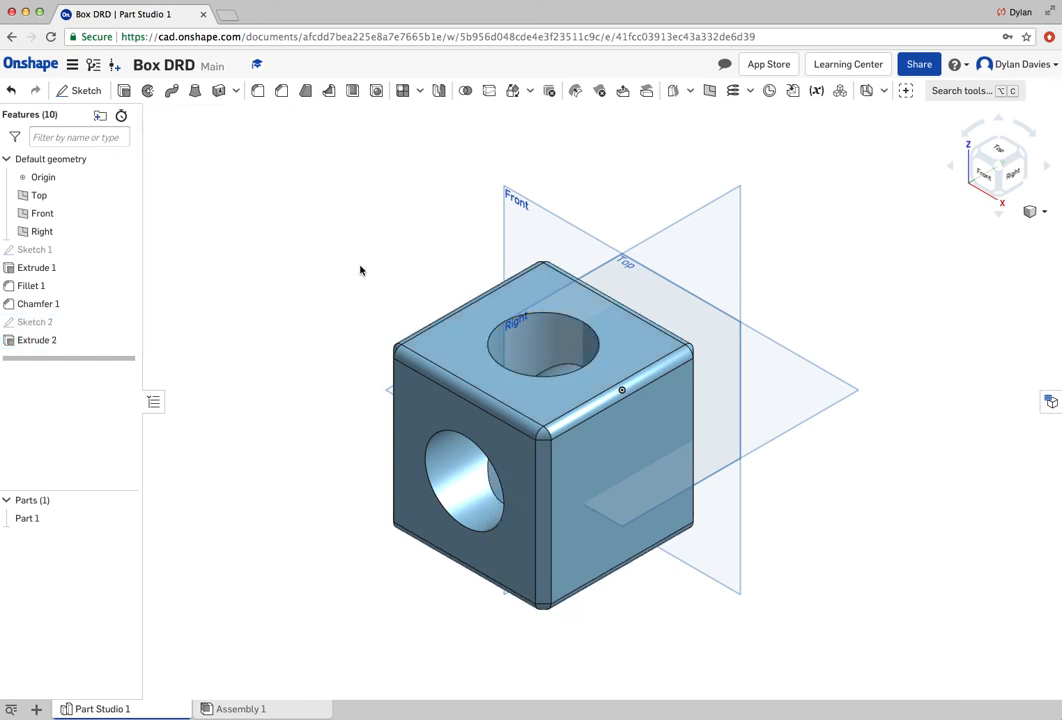